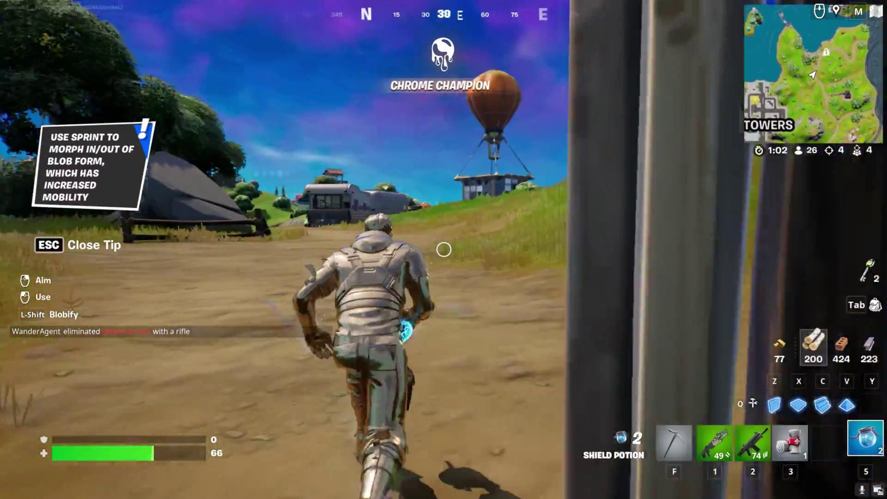
Step: Blobify into chrome form with Left Shift and move forward toward the trailers
{"action": "key", "text": "shift"}
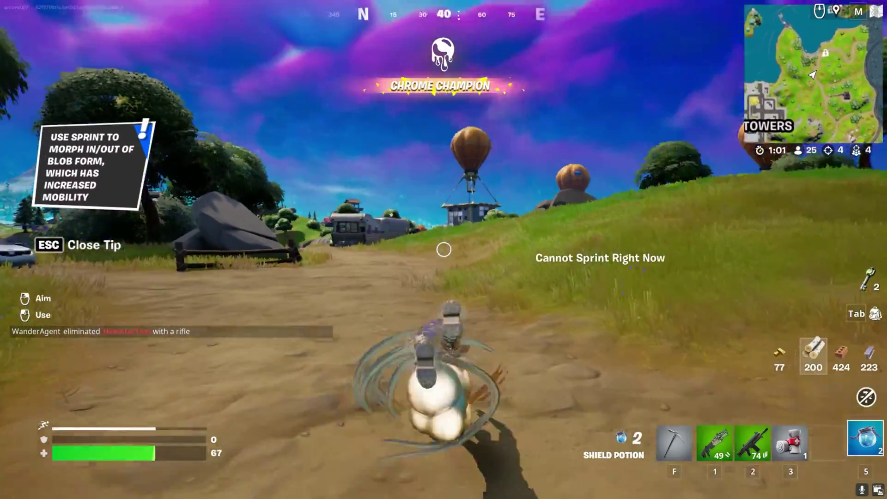
{"action": "key", "text": "w"}
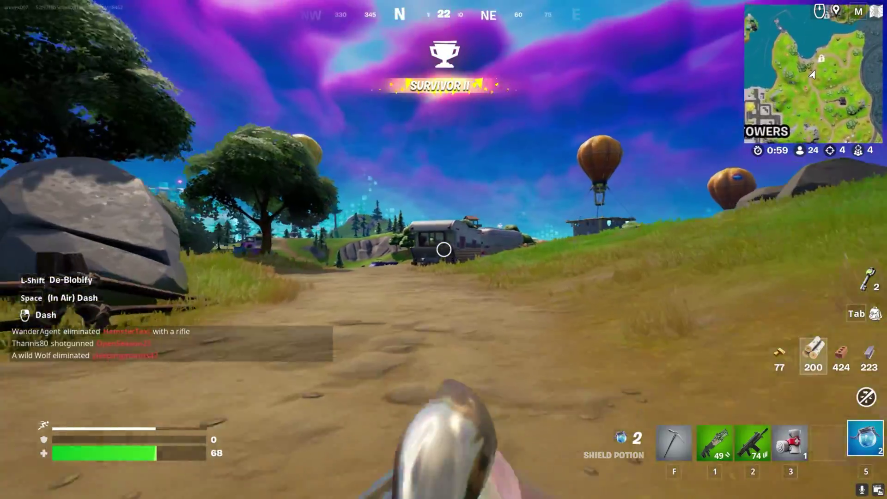
{"action": "key", "text": "w"}
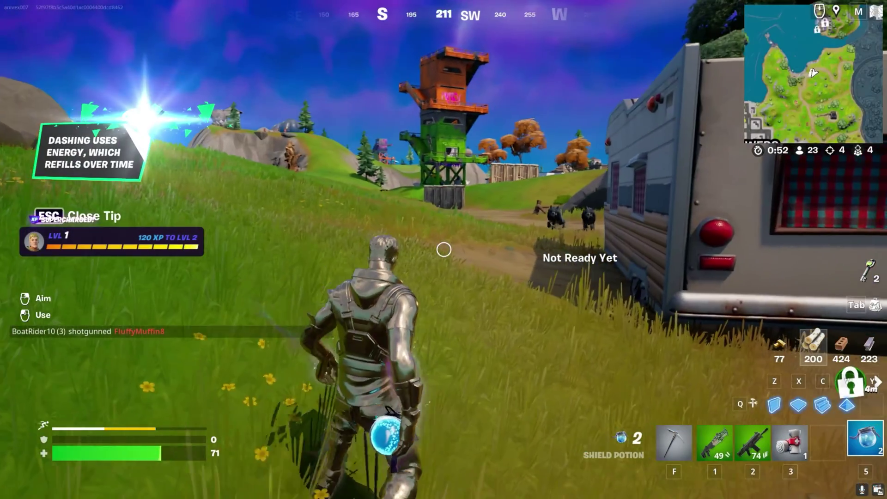
{"action": "key", "text": "w"}
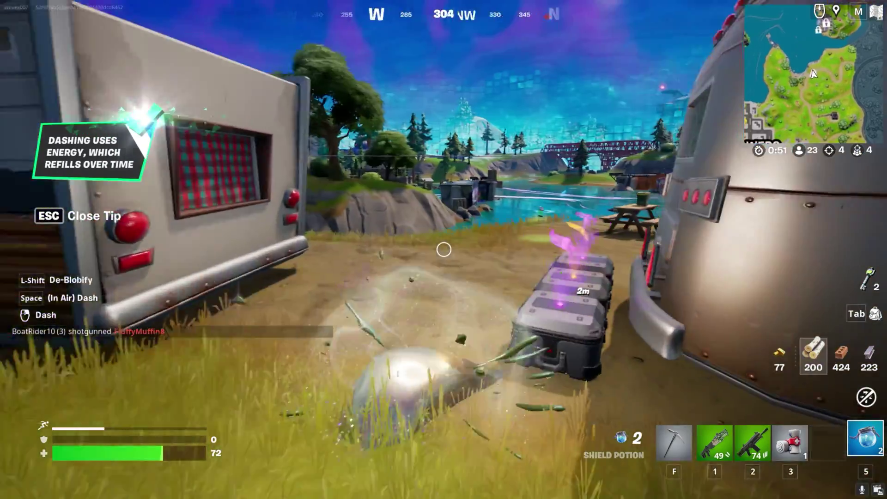
{"action": "key", "text": "w"}
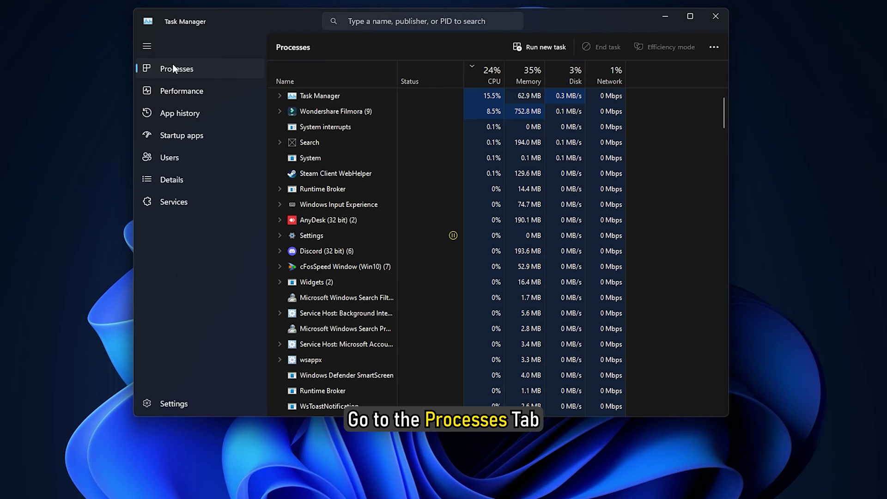
Step: End the Discord (32 bit) task from Task Manager's Processes list
{"action": "left_click", "coordinate": [178, 66]}
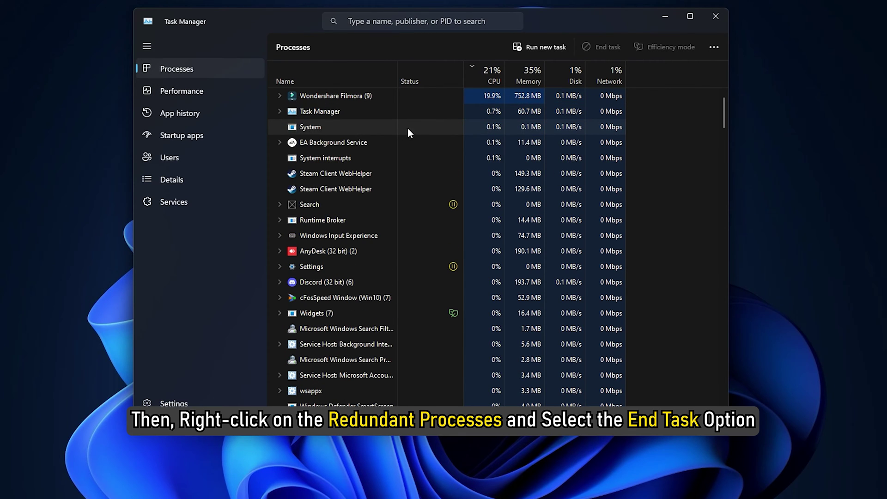
{"action": "left_click", "coordinate": [405, 280]}
{"action": "right_click", "coordinate": [366, 280]}
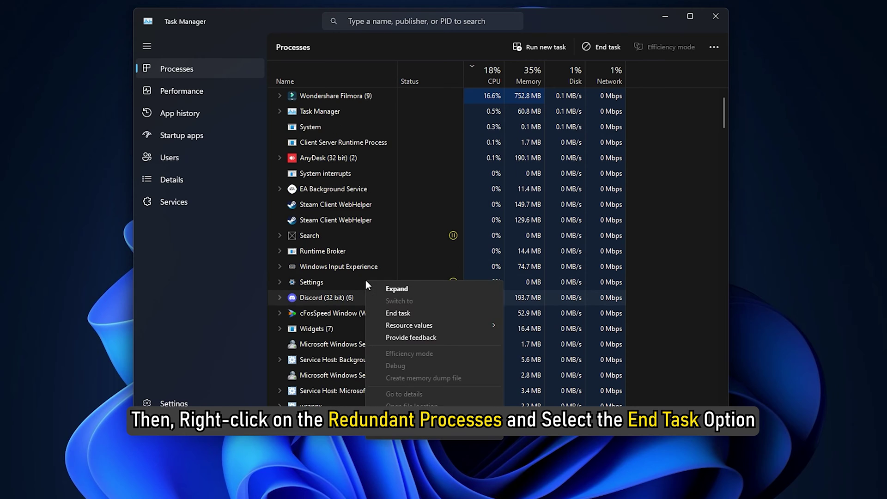
{"action": "left_click", "coordinate": [441, 315]}
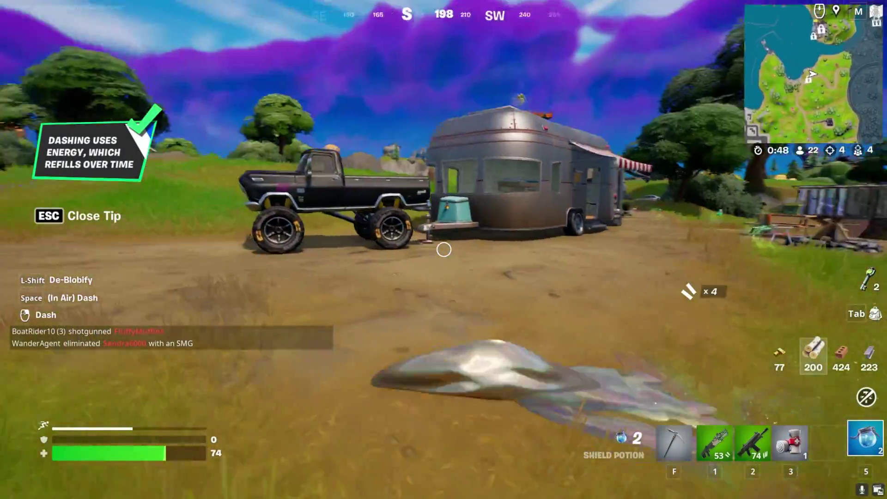
Step: Switch to the SMG, then leave blob form and equip the Evochrome Shotgun
{"action": "key", "text": "2"}
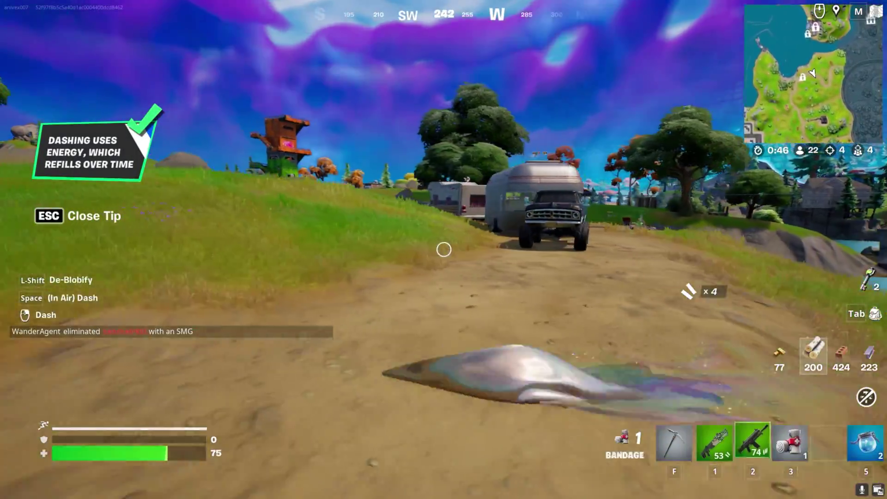
{"action": "key", "text": "shift"}
{"action": "key", "text": "1"}
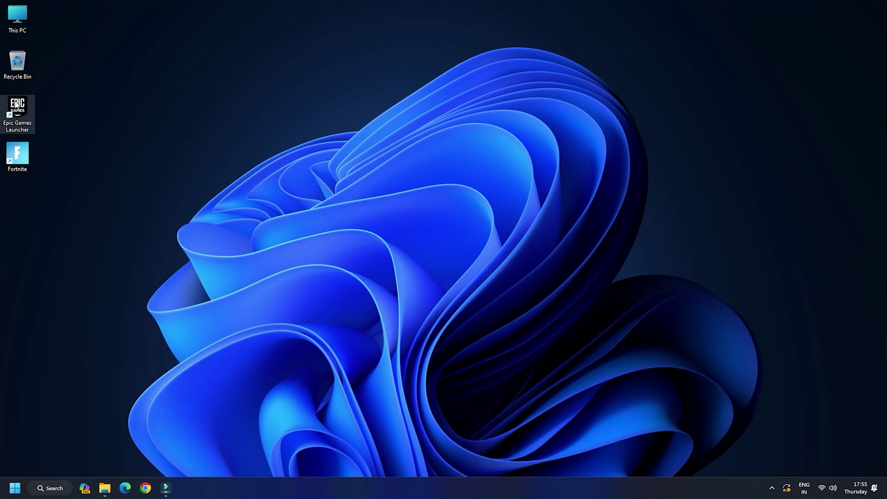
Step: Launch the Epic Games Launcher from its desktop shortcut
{"action": "double_click", "coordinate": [15, 105]}
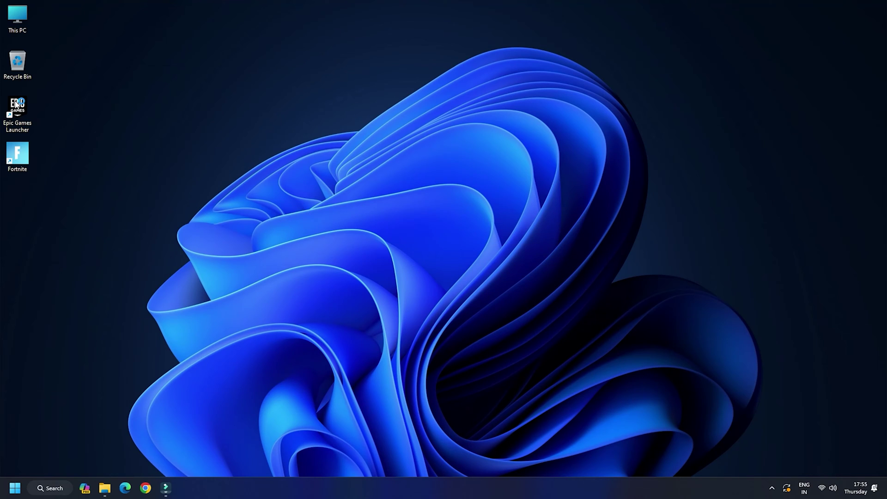
Step: Start file verification for Fortnite from its Manage options in the Library
{"action": "double_click", "coordinate": [16, 104]}
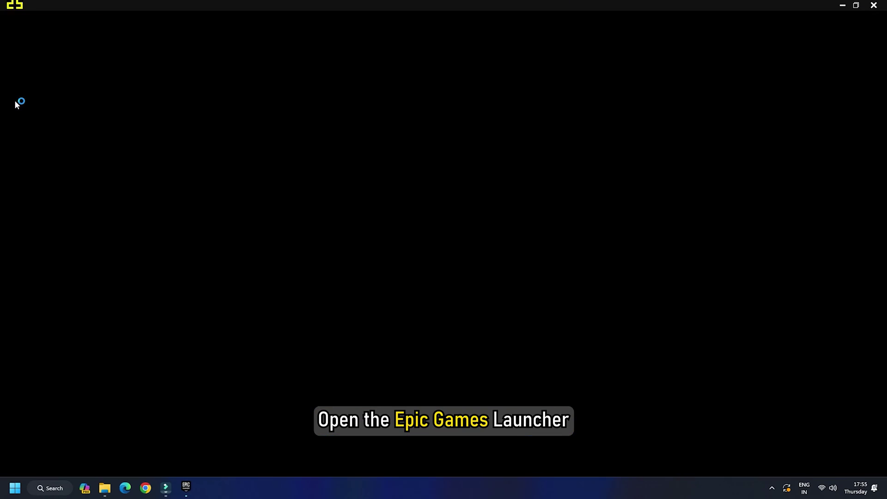
{"action": "left_click", "coordinate": [87, 120]}
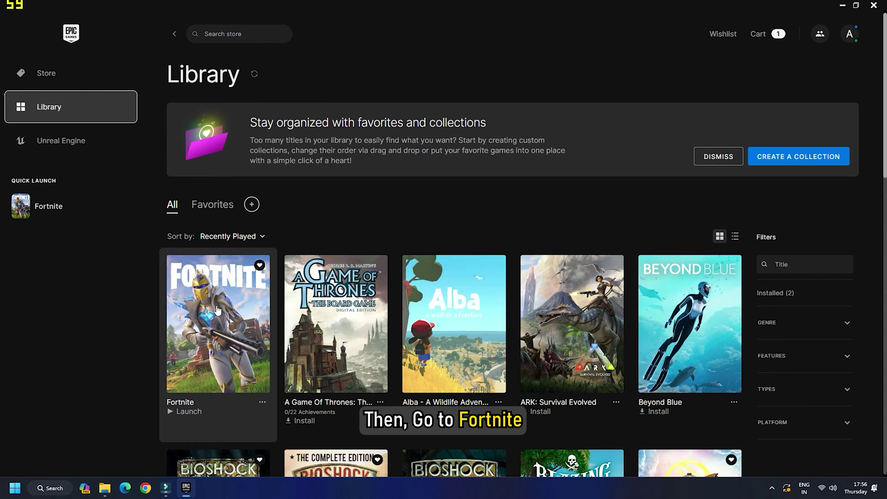
{"action": "left_click", "coordinate": [262, 403]}
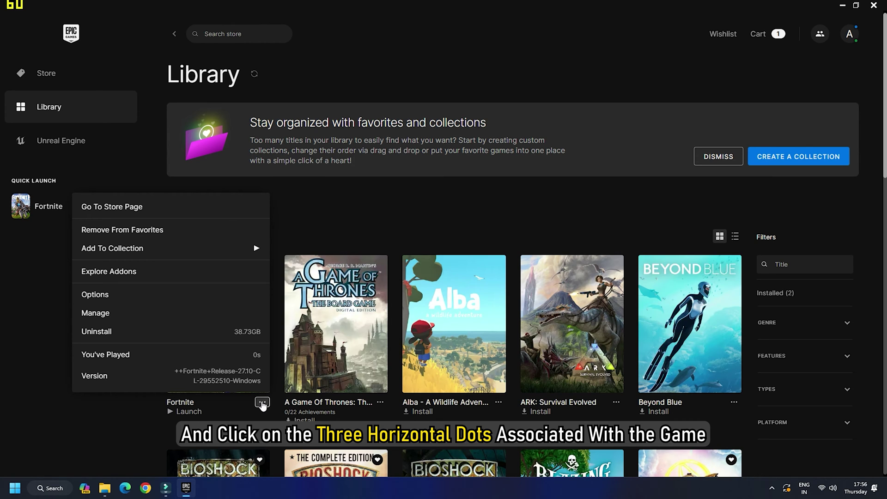
{"action": "left_click", "coordinate": [119, 313]}
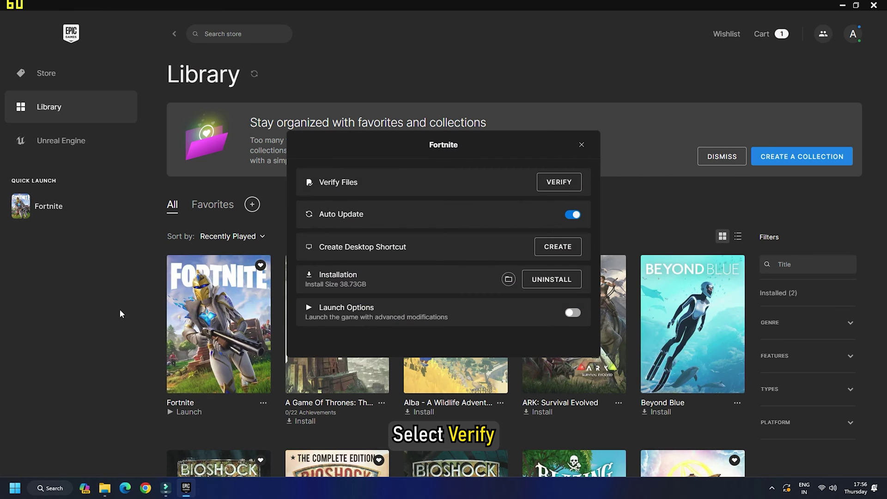
{"action": "left_click", "coordinate": [565, 184]}
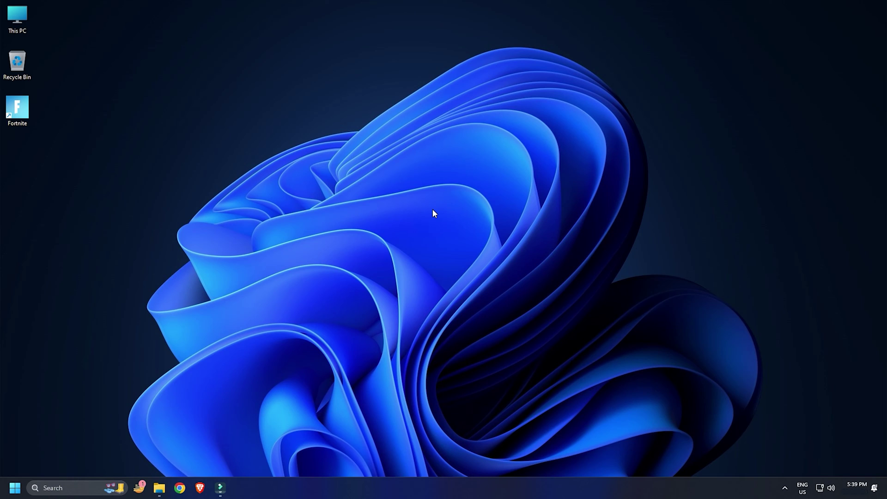
Step: In launcher Settings, enable Fortnite's Additional Command Line Arguments and enter d3d11
{"action": "key", "text": "super"}
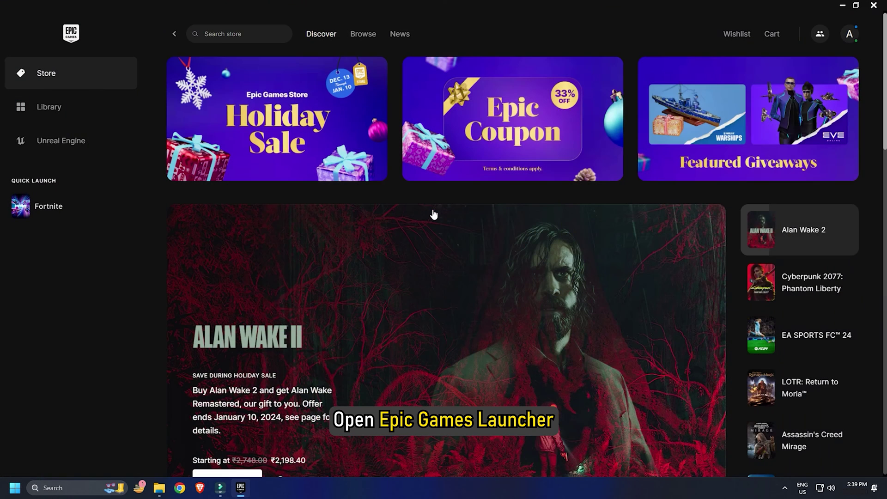
{"action": "left_click", "coordinate": [850, 34]}
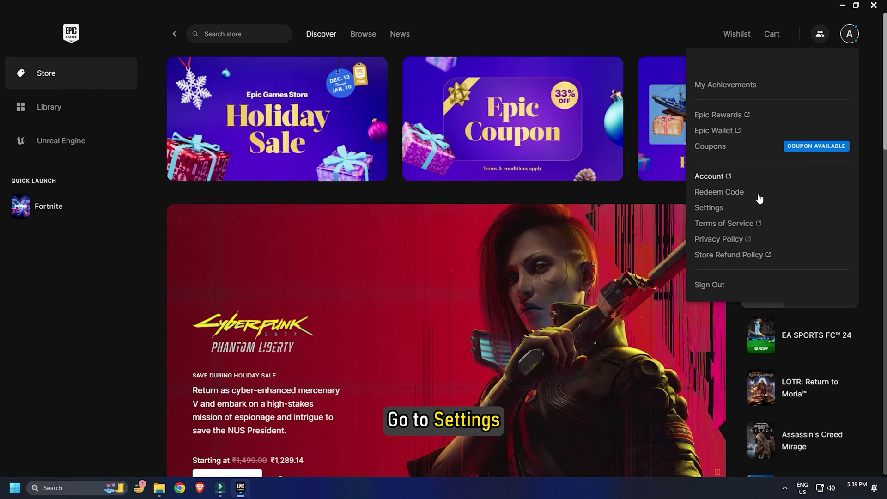
{"action": "left_click", "coordinate": [753, 210]}
{"action": "scroll", "coordinate": [712, 203], "scroll_direction": "down", "scroll_amount": 7}
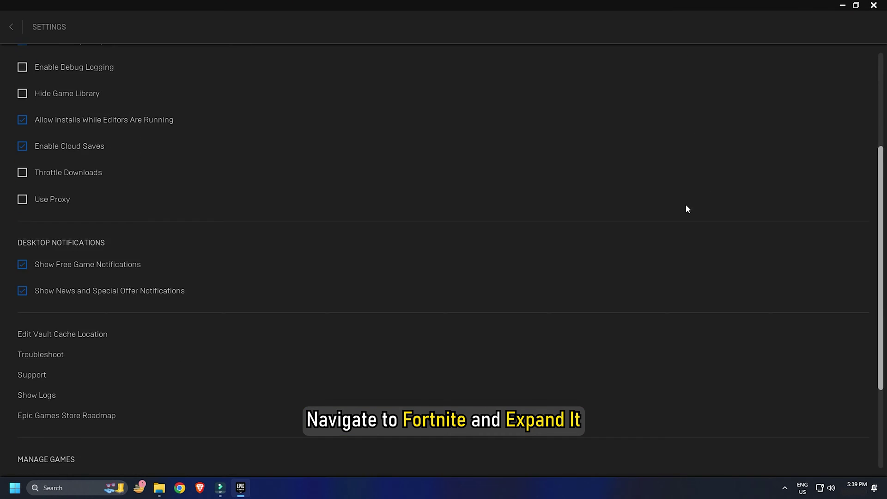
{"action": "left_click", "coordinate": [22, 395]}
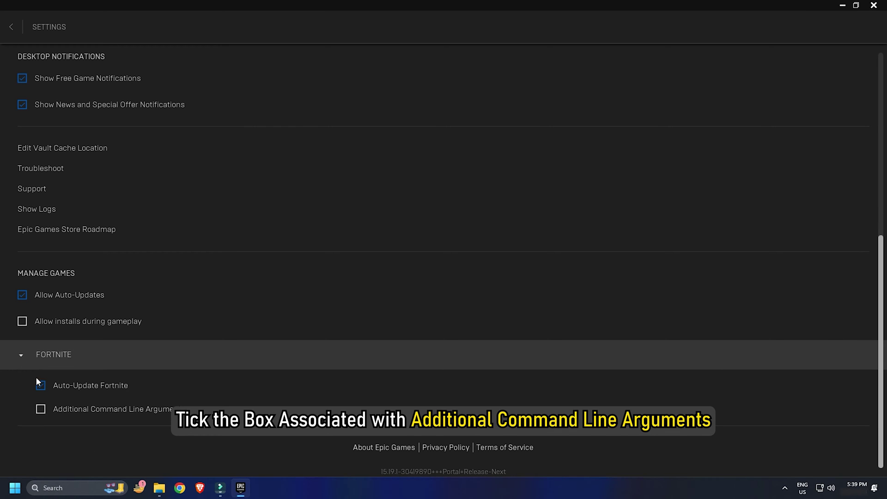
{"action": "left_click", "coordinate": [40, 410]}
{"action": "left_click", "coordinate": [63, 430]}
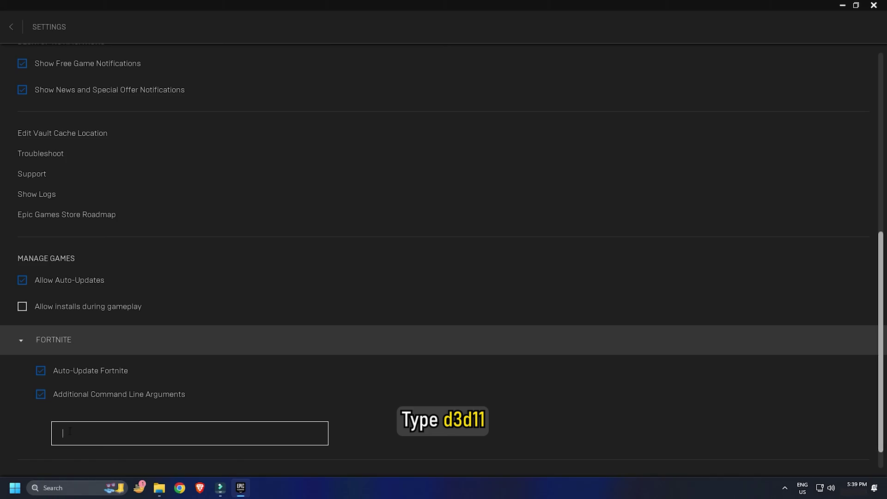
{"action": "type", "text": "d3d"}
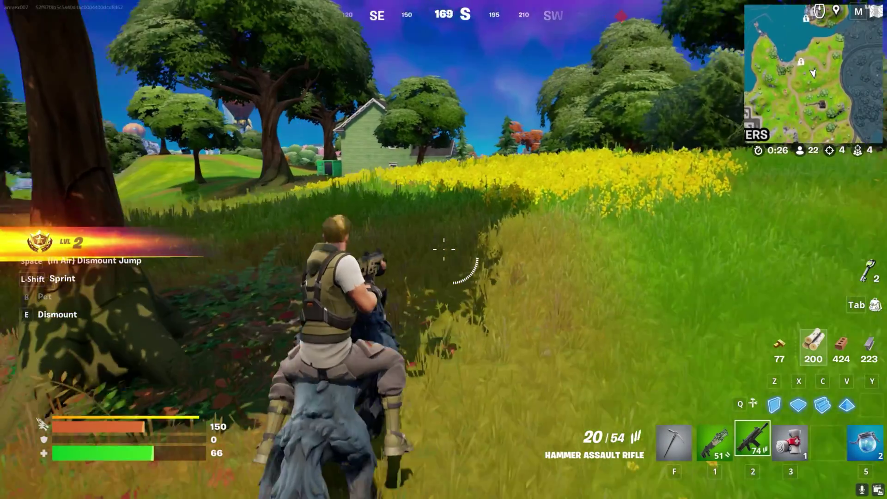
Step: Equip the Evochrome Shotgun and reload it in the match
{"action": "key", "text": "1"}
{"action": "key", "text": "r"}
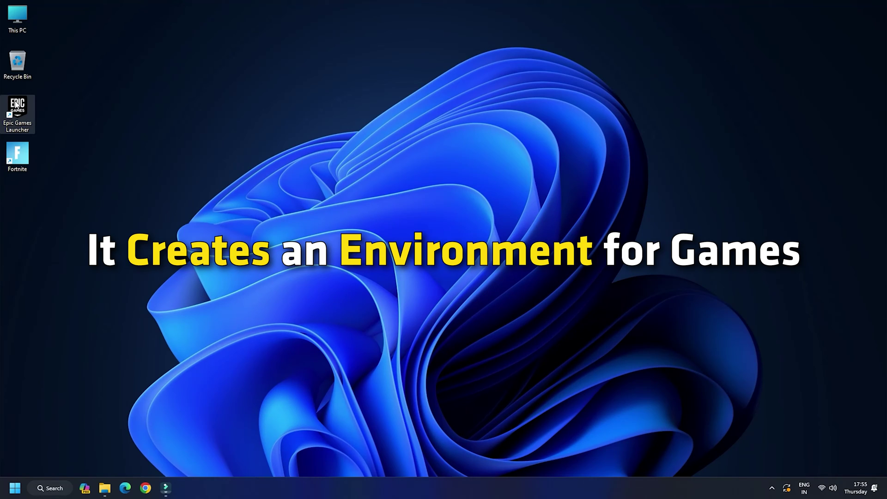
{"action": "double_click", "coordinate": [15, 105]}
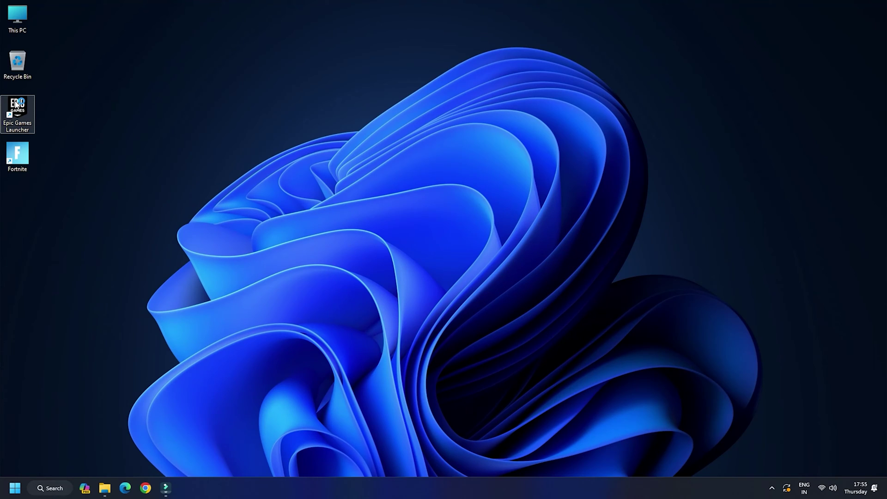
{"action": "left_click", "coordinate": [16, 104]}
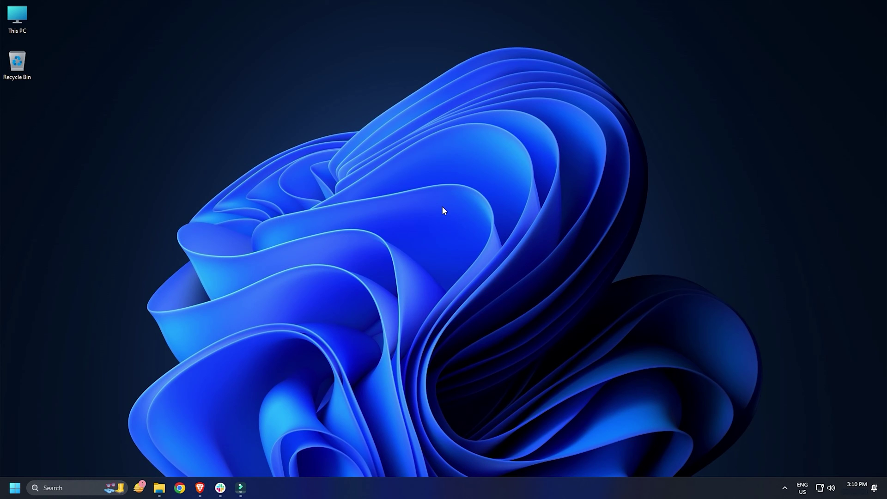
Step: Open Installed apps in Windows Settings and search for 'Microsoft visual'
{"action": "key", "text": "super+i"}
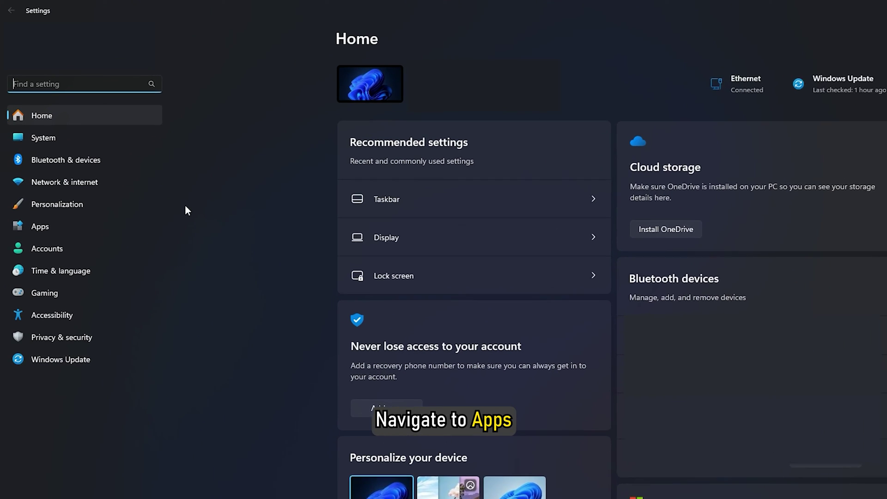
{"action": "left_click", "coordinate": [75, 235]}
{"action": "left_click", "coordinate": [199, 83]}
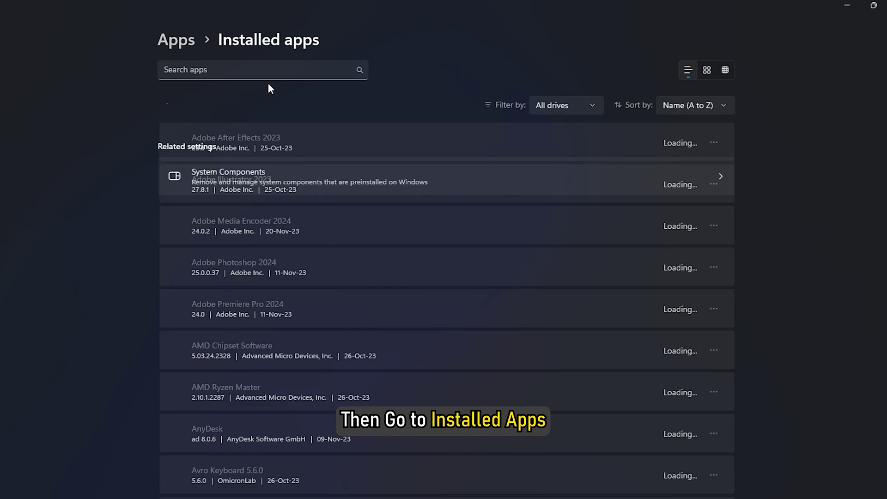
{"action": "left_click", "coordinate": [265, 68]}
{"action": "type", "text": "m"}
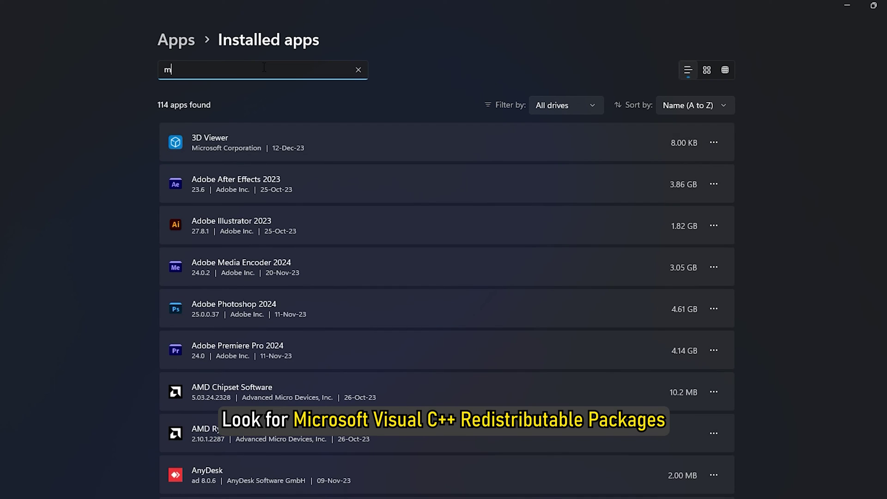
{"action": "type", "text": "icrosoft"}
{"action": "key", "text": "ctrl+a"}
{"action": "type", "text": "Microsoft visual"}
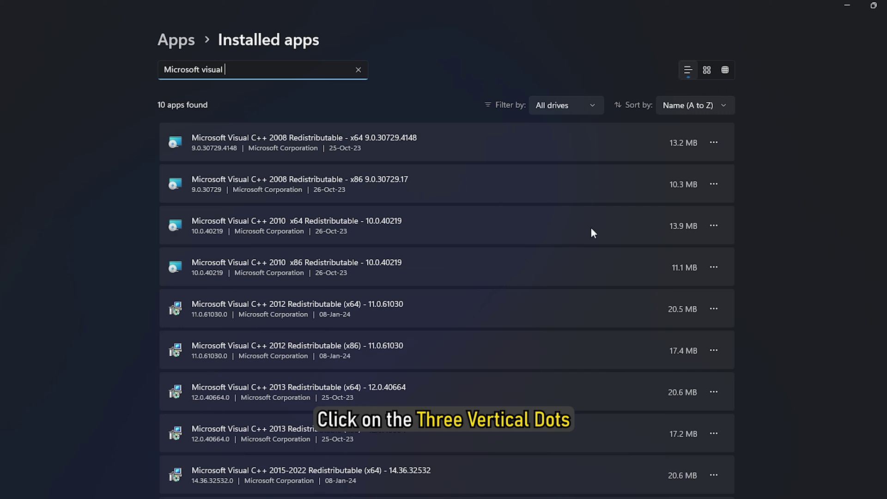
Step: Repair the Visual C++ 2012 Redistributable (x64) through its Modify option
{"action": "left_click", "coordinate": [714, 309]}
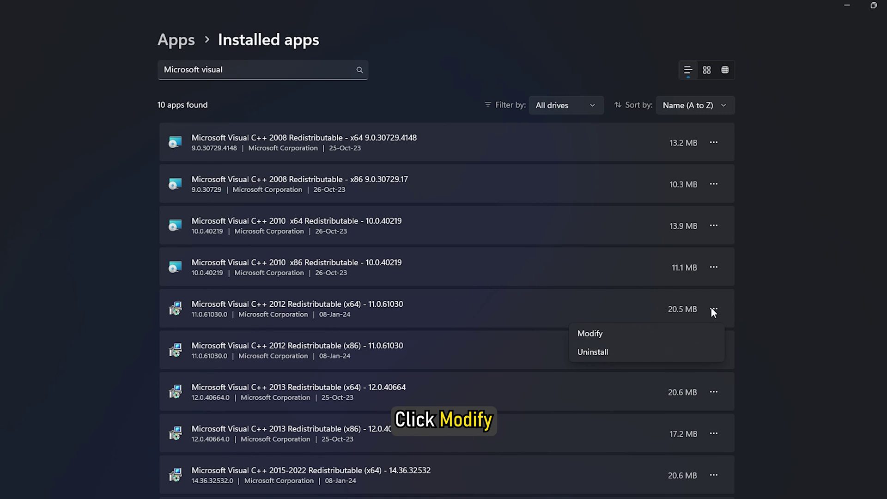
{"action": "left_click", "coordinate": [625, 332]}
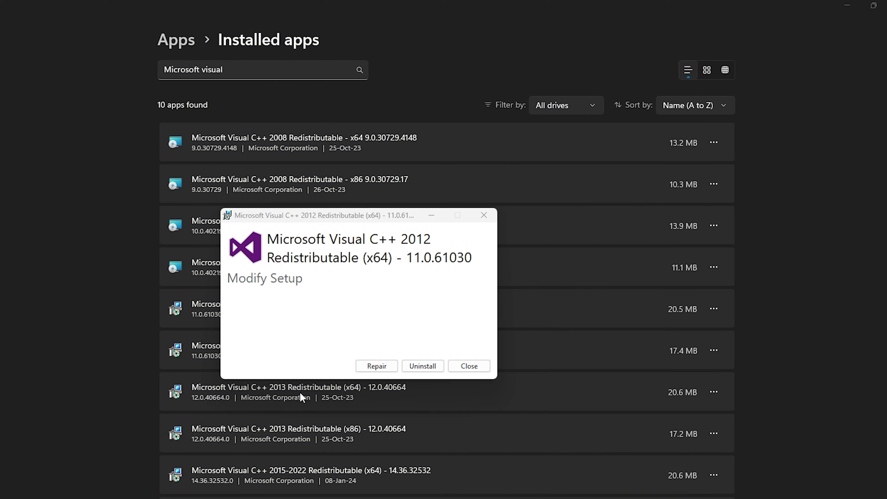
{"action": "left_click", "coordinate": [380, 366]}
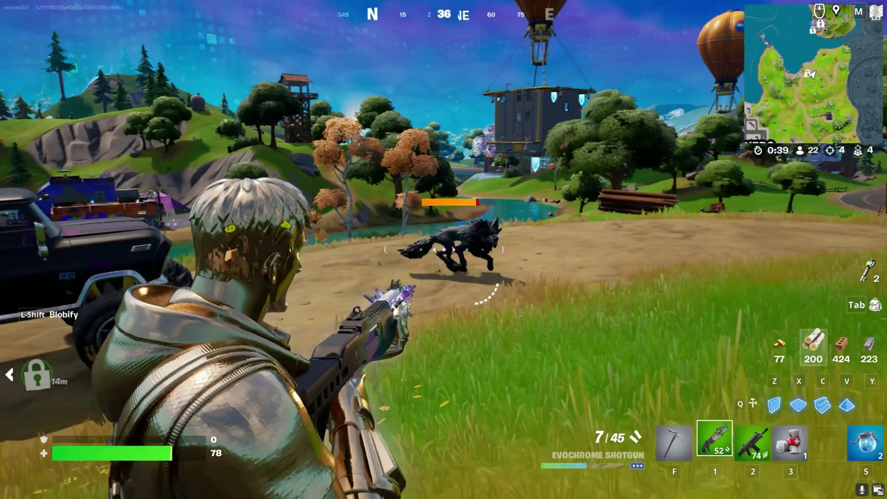
Step: Fire the shotgun, then Blobify the character
{"action": "left_click", "coordinate": [444, 250]}
{"action": "key", "text": "shift"}
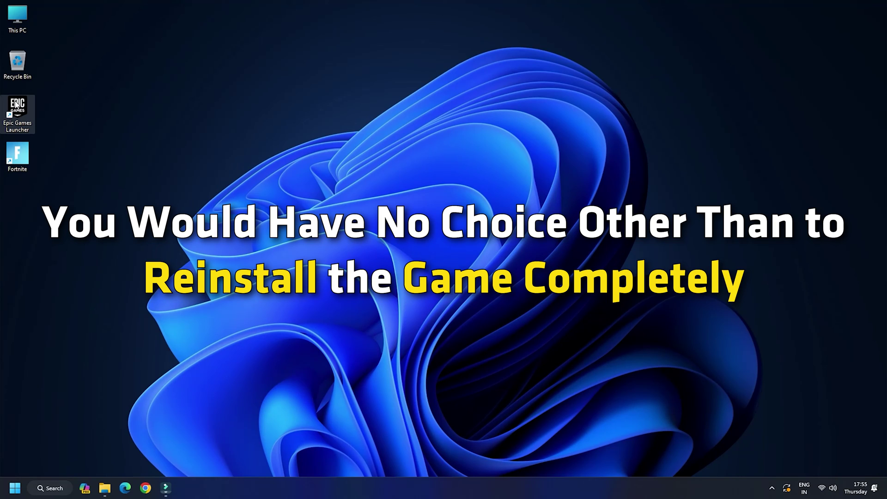
{"action": "double_click", "coordinate": [15, 104]}
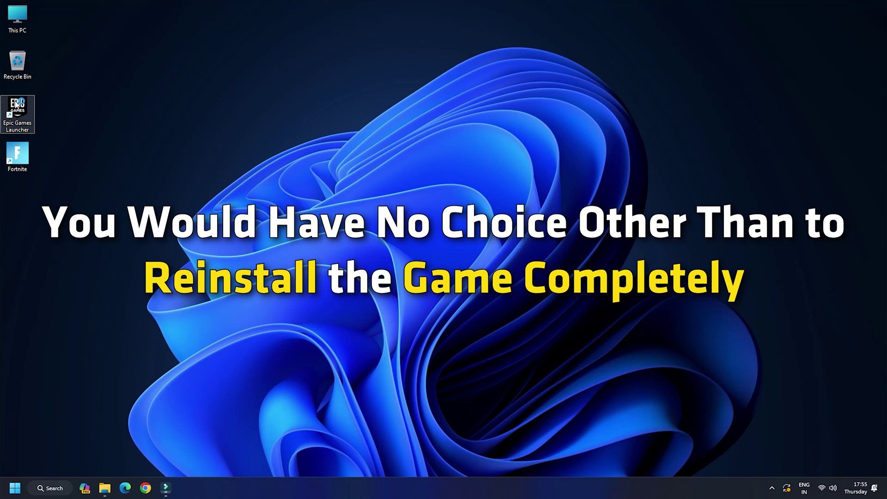